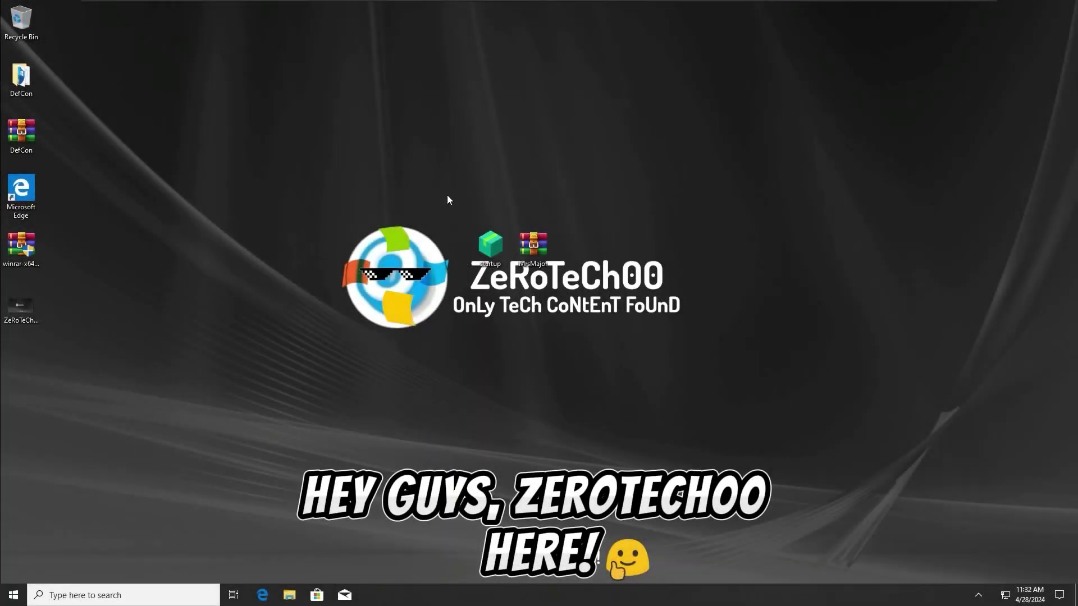
{"action": "left_click_drag", "start_coordinate": [744, 368], "coordinate": [745, 426]}
{"action": "left_click_drag", "start_coordinate": [744, 426], "coordinate": [357, 152]}
{"action": "left_click_drag", "start_coordinate": [357, 152], "coordinate": [863, 448]}
{"action": "left_click_drag", "start_coordinate": [862, 448], "coordinate": [354, 142]}
{"action": "left_click_drag", "start_coordinate": [354, 143], "coordinate": [764, 413]}
{"action": "left_click_drag", "start_coordinate": [765, 413], "coordinate": [358, 153]}
{"action": "left_click_drag", "start_coordinate": [357, 154], "coordinate": [248, 105]}
{"action": "left_click_drag", "start_coordinate": [248, 104], "coordinate": [716, 421]}
{"action": "left_click_drag", "start_coordinate": [715, 420], "coordinate": [851, 459]}
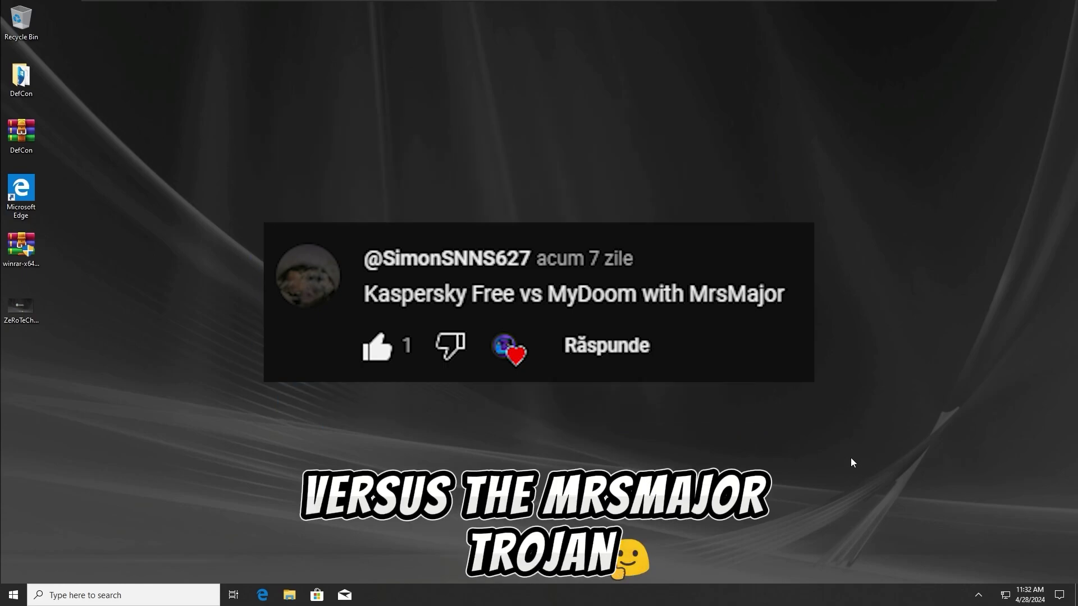
{"action": "left_click_drag", "start_coordinate": [786, 415], "coordinate": [249, 112]}
{"action": "left_click_drag", "start_coordinate": [248, 111], "coordinate": [740, 398]}
{"action": "left_click_drag", "start_coordinate": [740, 398], "coordinate": [300, 116]}
{"action": "left_click_drag", "start_coordinate": [301, 117], "coordinate": [867, 462]}
{"action": "left_click_drag", "start_coordinate": [867, 462], "coordinate": [742, 402]}
{"action": "left_click_drag", "start_coordinate": [743, 401], "coordinate": [252, 77]}
{"action": "left_click_drag", "start_coordinate": [251, 78], "coordinate": [769, 419]}
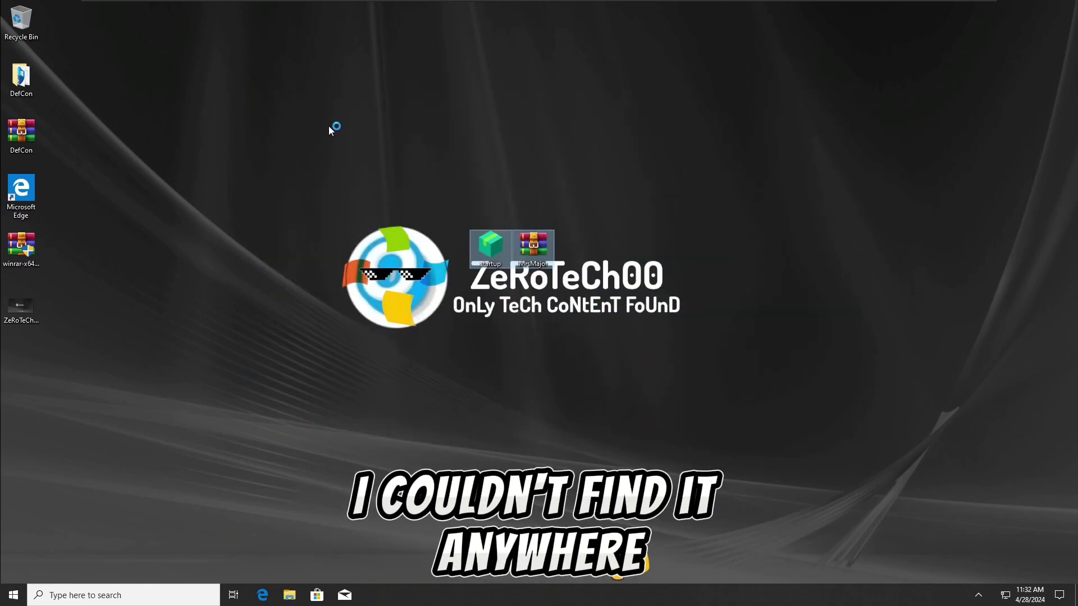
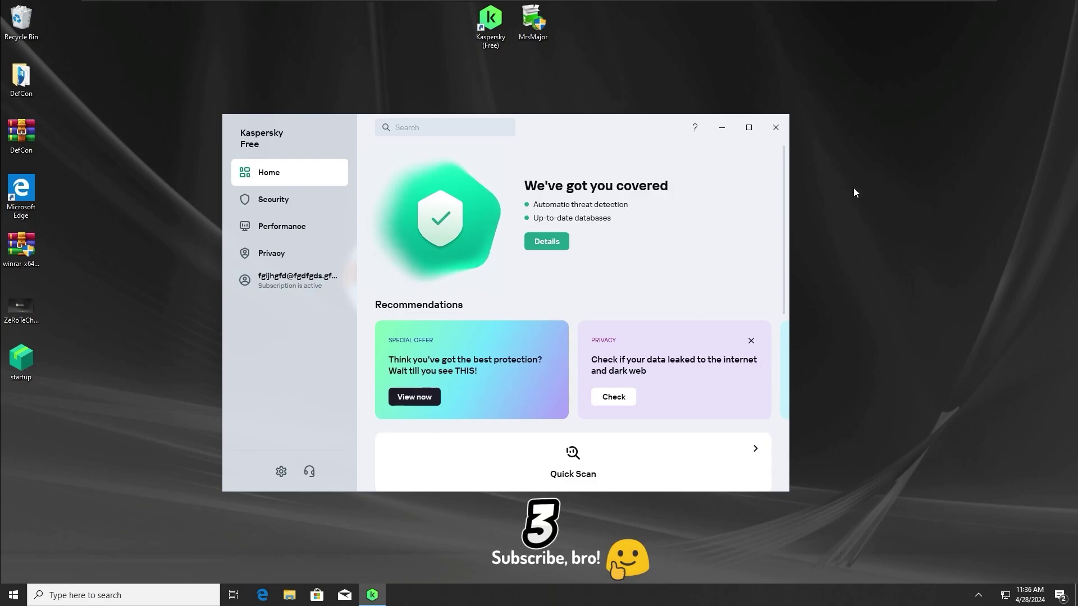
- Run the MrsMajor sample from the desktop to test the antivirus's response
{"action": "double_click", "coordinate": [533, 23]}
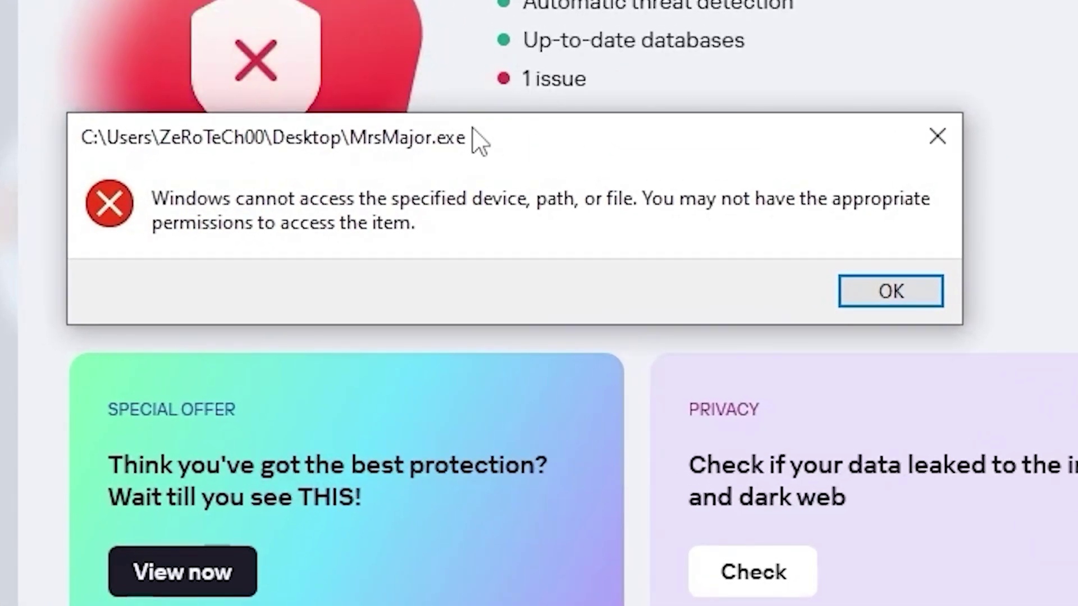
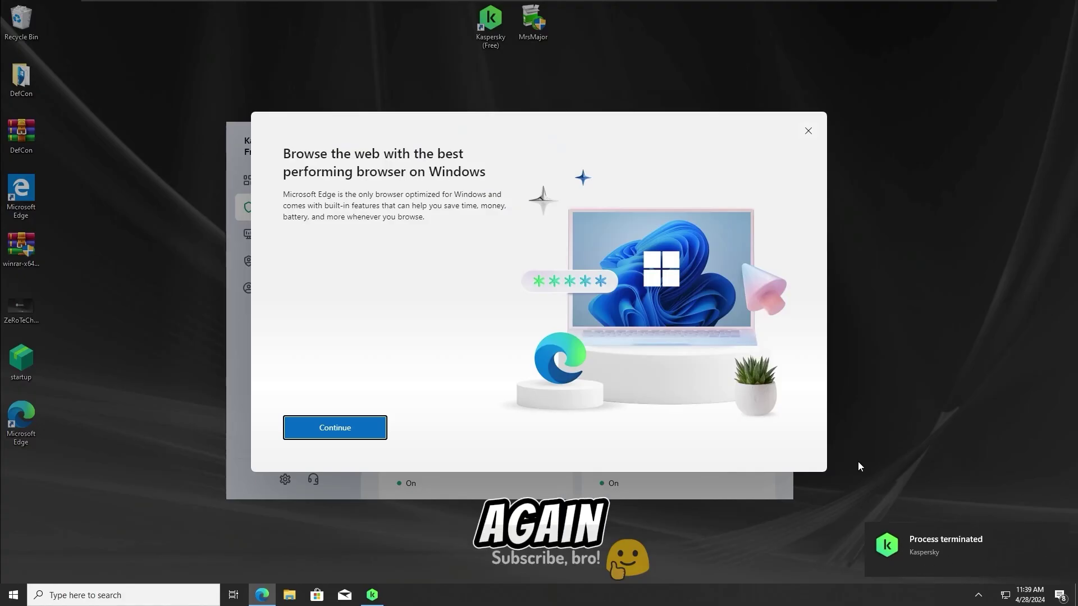
- Dismiss the Edge welcome window and resolve the MrsMajor.exe threat listed in the Notification Center
{"action": "left_click", "coordinate": [809, 131]}
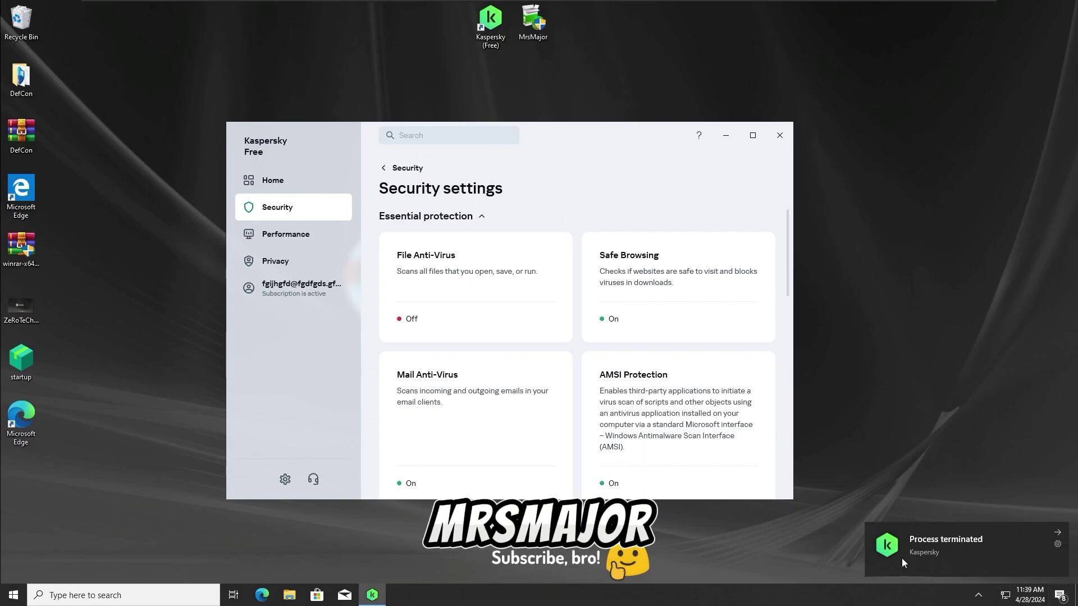
{"action": "left_click", "coordinate": [264, 181]}
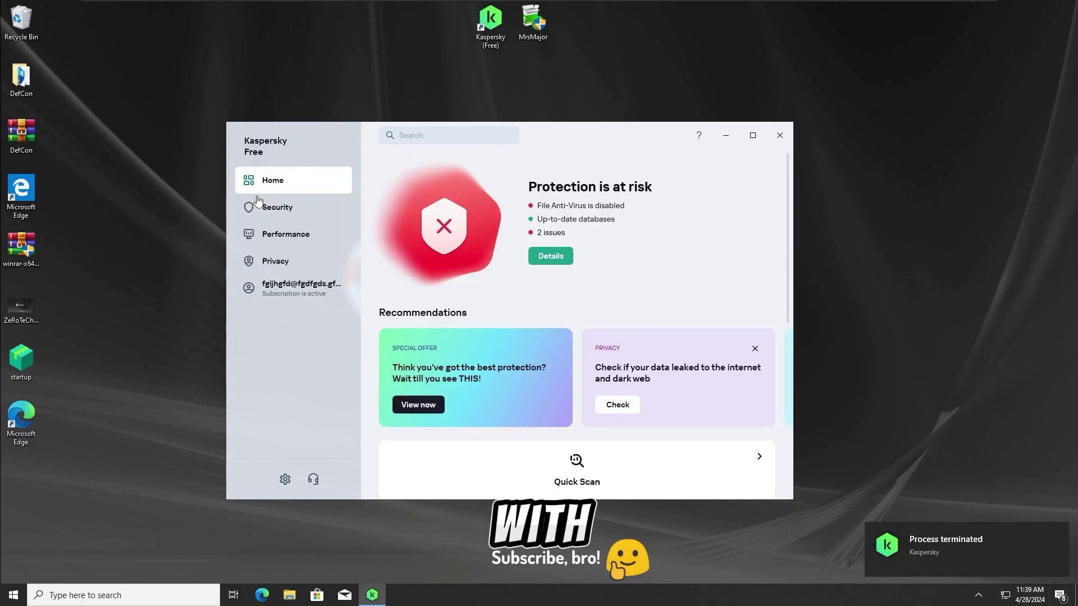
{"action": "left_click", "coordinate": [540, 260]}
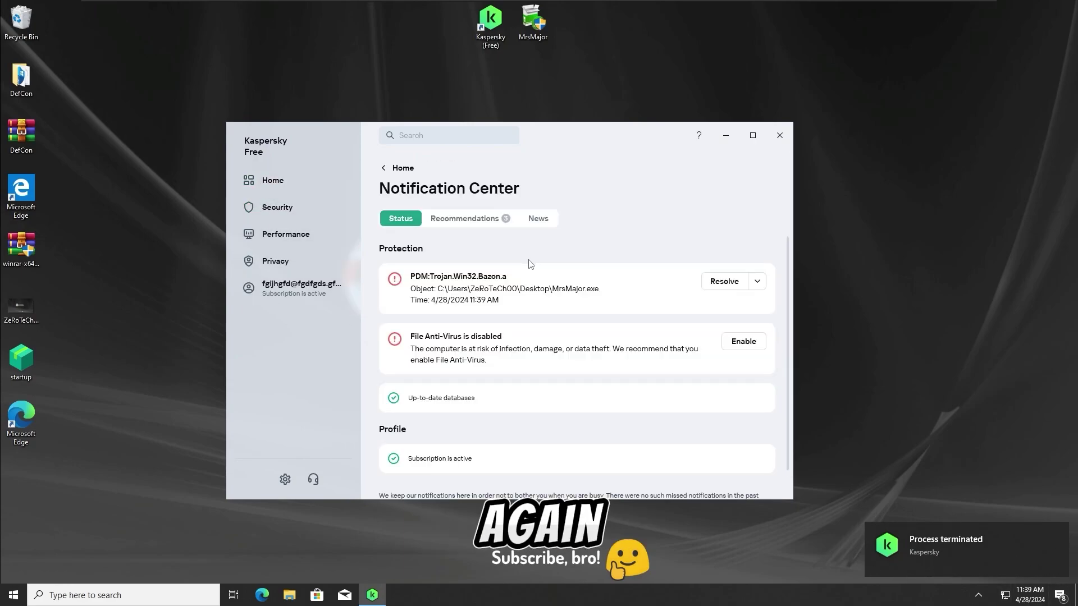
{"action": "left_click", "coordinate": [725, 287]}
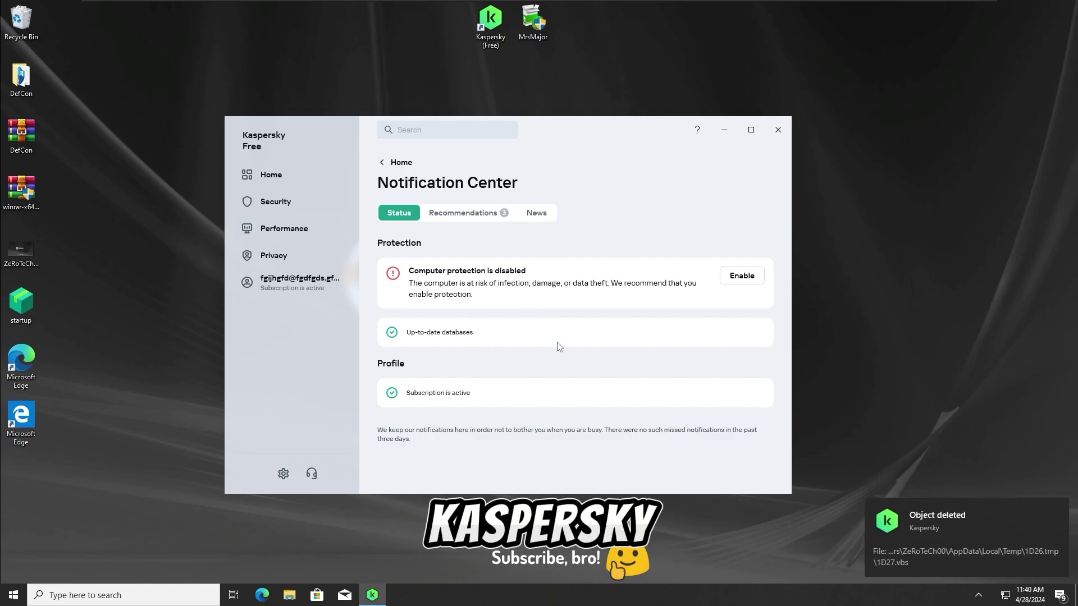
- Dismiss the Kaspersky notifications and close the empty Notepad window
{"action": "left_click", "coordinate": [1061, 514]}
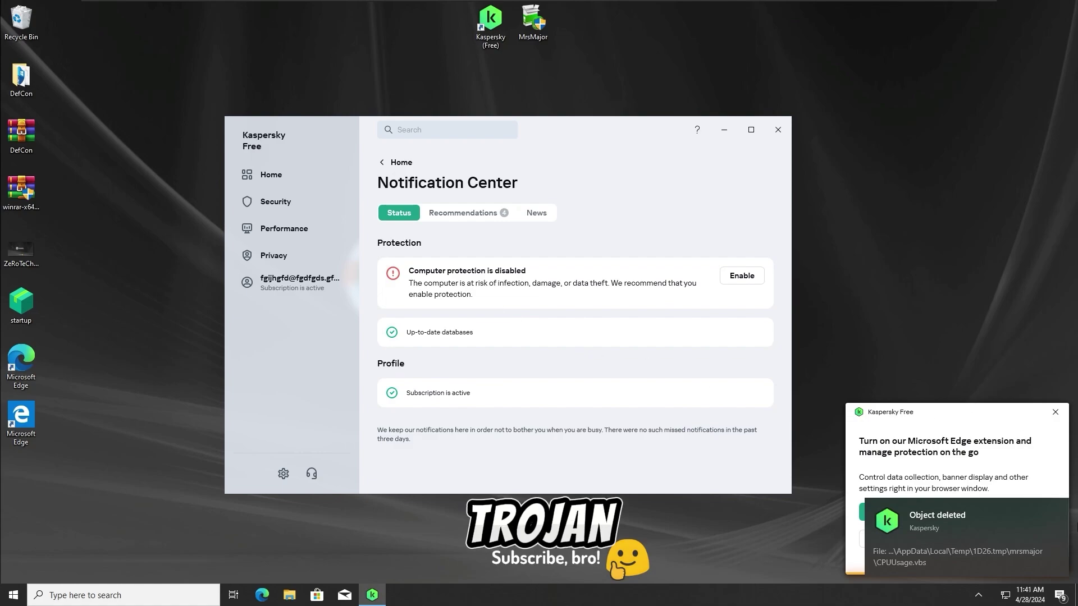
{"action": "left_click", "coordinate": [1058, 509]}
{"action": "left_click", "coordinate": [1056, 412]}
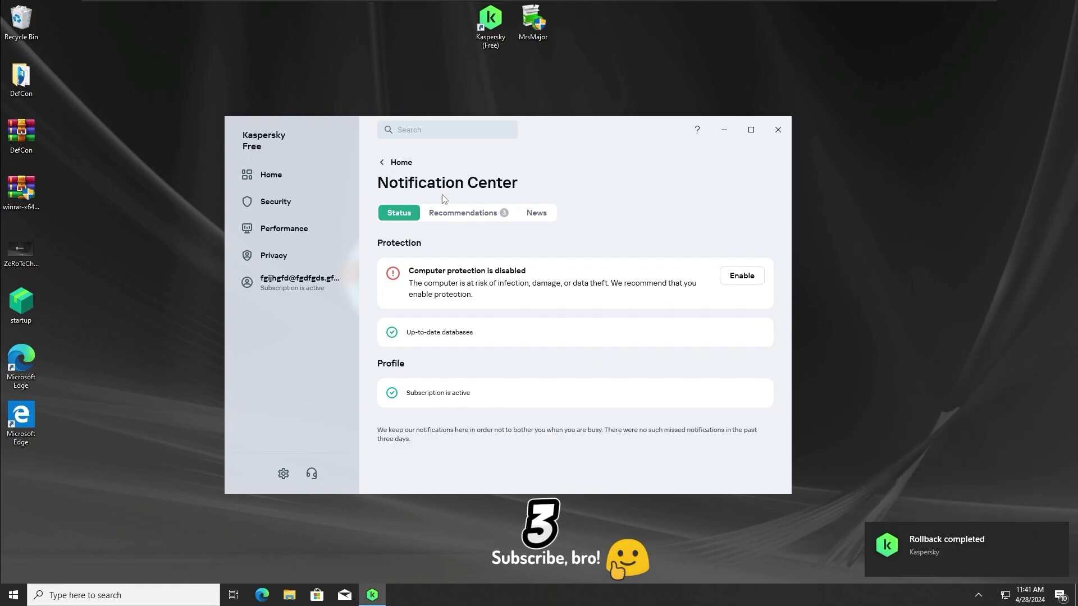
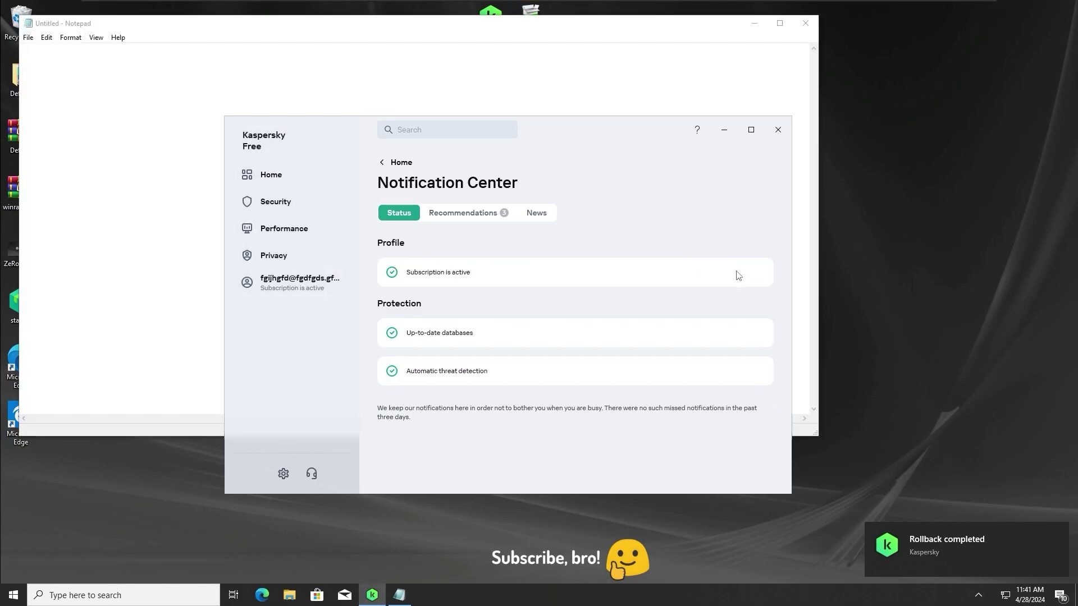
{"action": "left_click_drag", "start_coordinate": [559, 140], "coordinate": [578, 115]}
{"action": "left_click", "coordinate": [806, 23]}
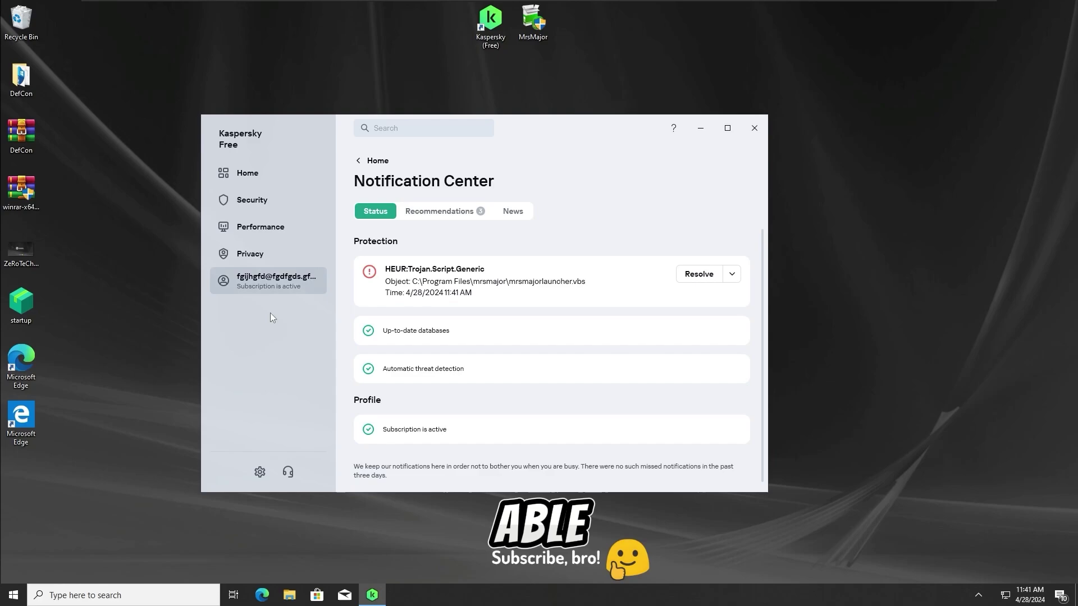
- Resolve the mrsmajorlauncher.vbs detection by choosing to disinfect and restart the computer
{"action": "left_click", "coordinate": [699, 274]}
{"action": "mouse_move", "coordinate": [541, 136]}
{"action": "left_mouse_down"}
{"action": "mouse_move", "coordinate": [548, 176]}
{"action": "mouse_move", "coordinate": [544, 143]}
{"action": "left_mouse_up"}
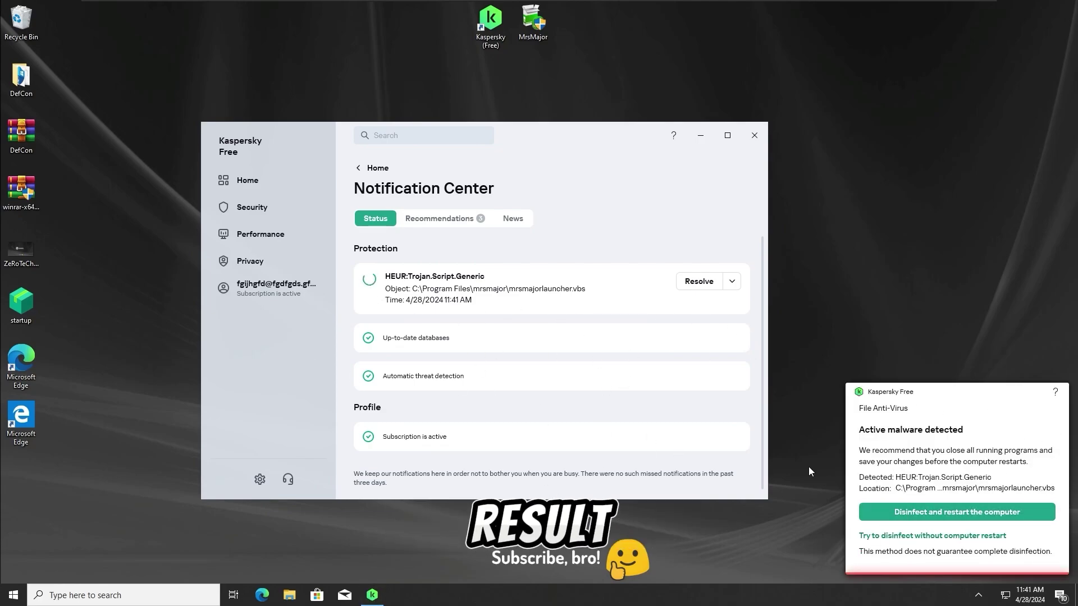
{"action": "left_click", "coordinate": [957, 512]}
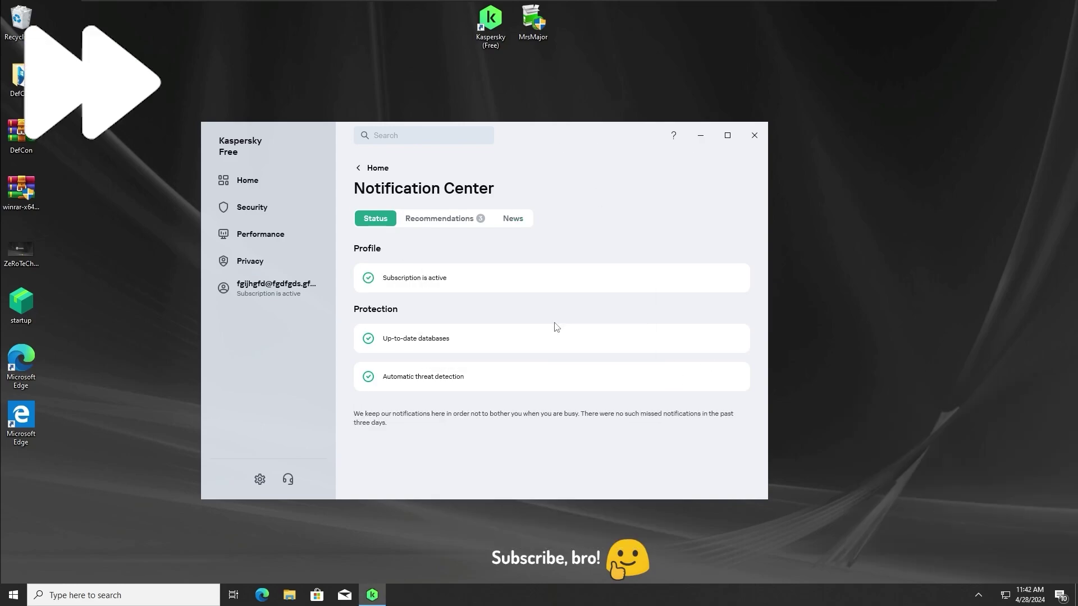
- Look through the antivirus's Security and Home pages for its protection status
{"action": "left_click_drag", "start_coordinate": [562, 135], "coordinate": [570, 115]}
{"action": "left_click", "coordinate": [261, 187]}
{"action": "left_click", "coordinate": [284, 187]}
{"action": "left_click", "coordinate": [257, 160]}
{"action": "left_click", "coordinate": [541, 182]}
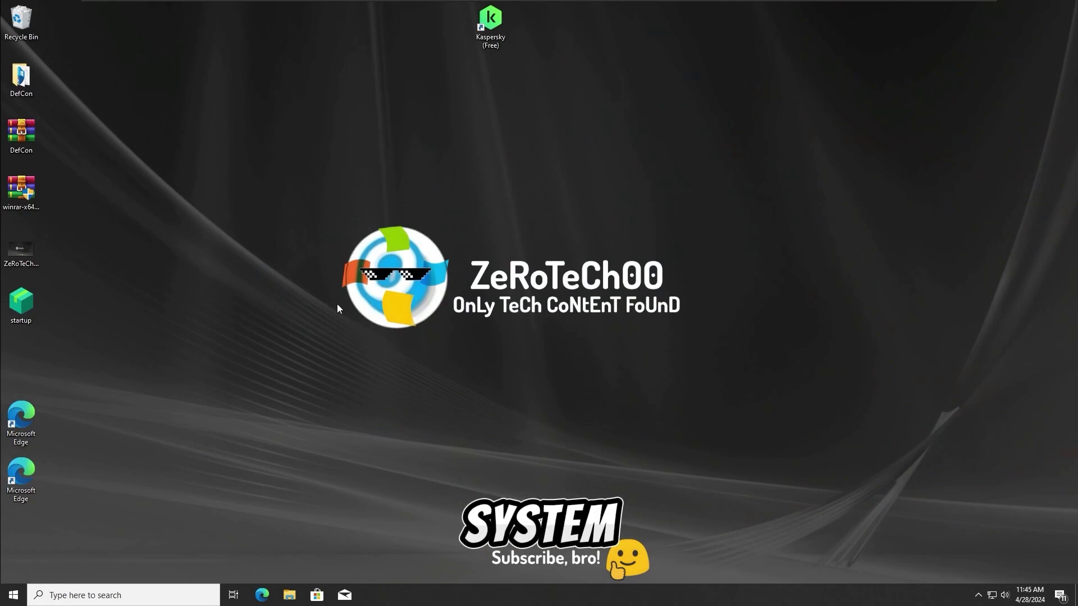
{"action": "left_click_drag", "start_coordinate": [301, 219], "coordinate": [737, 482]}
{"action": "left_click_drag", "start_coordinate": [738, 481], "coordinate": [237, 187]}
{"action": "left_click_drag", "start_coordinate": [805, 392], "coordinate": [360, 209]}
{"action": "left_click_drag", "start_coordinate": [360, 209], "coordinate": [611, 563]}
- Open Task Manager, examine the detailed list of running processes for traces of the trojan, and close it
{"action": "right_click", "coordinate": [593, 594]}
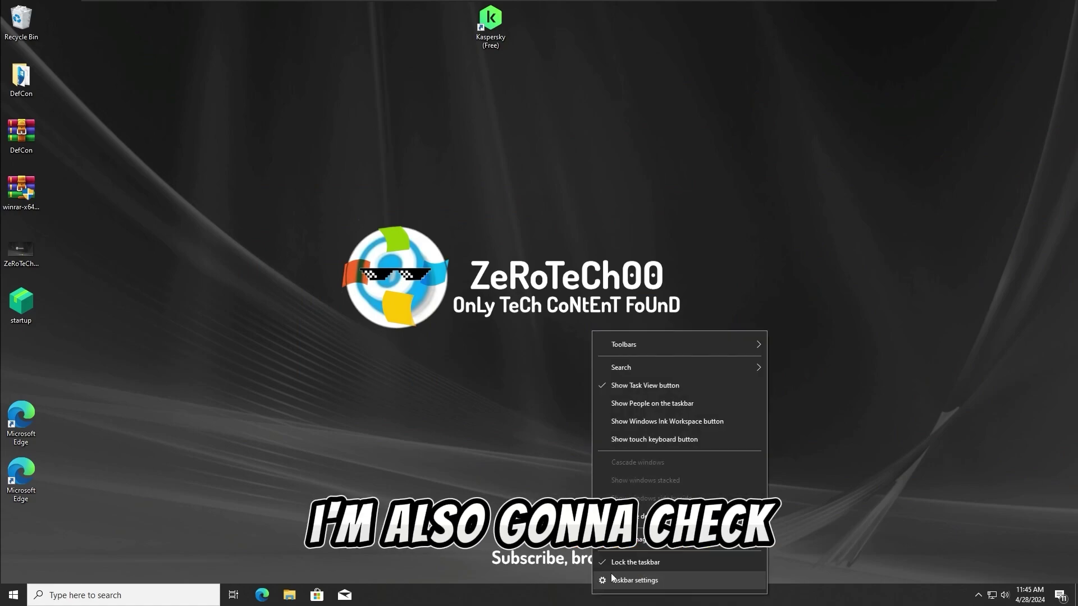
{"action": "left_click", "coordinate": [638, 537]}
{"action": "left_click_drag", "start_coordinate": [103, 519], "coordinate": [5, 409]}
{"action": "mouse_move", "coordinate": [18, 416]}
{"action": "left_mouse_down"}
{"action": "mouse_move", "coordinate": [22, 365]}
{"action": "mouse_move", "coordinate": [28, 409]}
{"action": "left_mouse_up"}
{"action": "right_click", "coordinate": [116, 420]}
{"action": "left_click", "coordinate": [147, 454]}
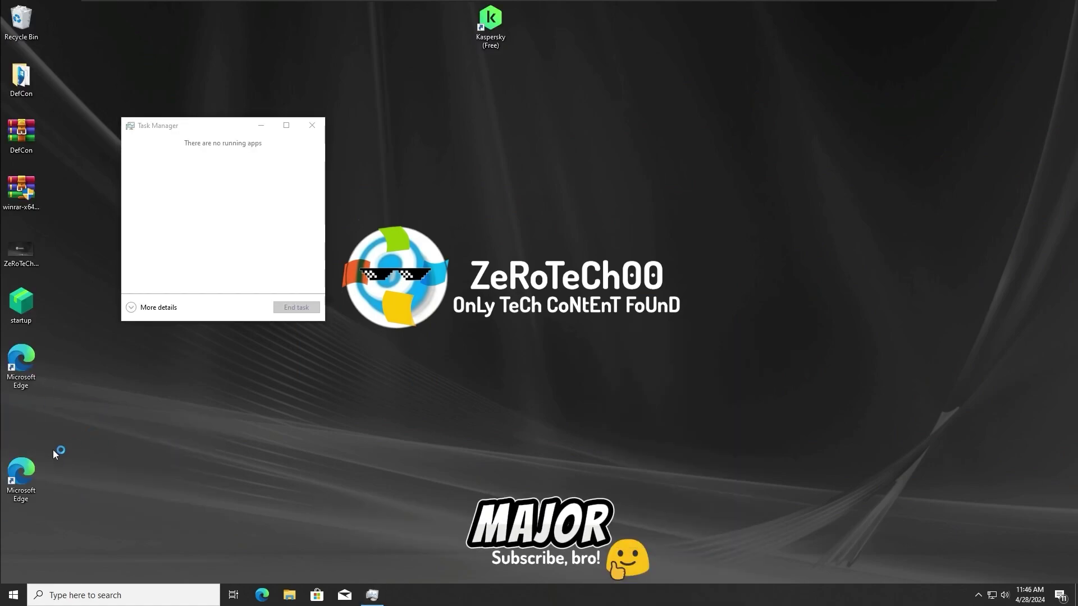
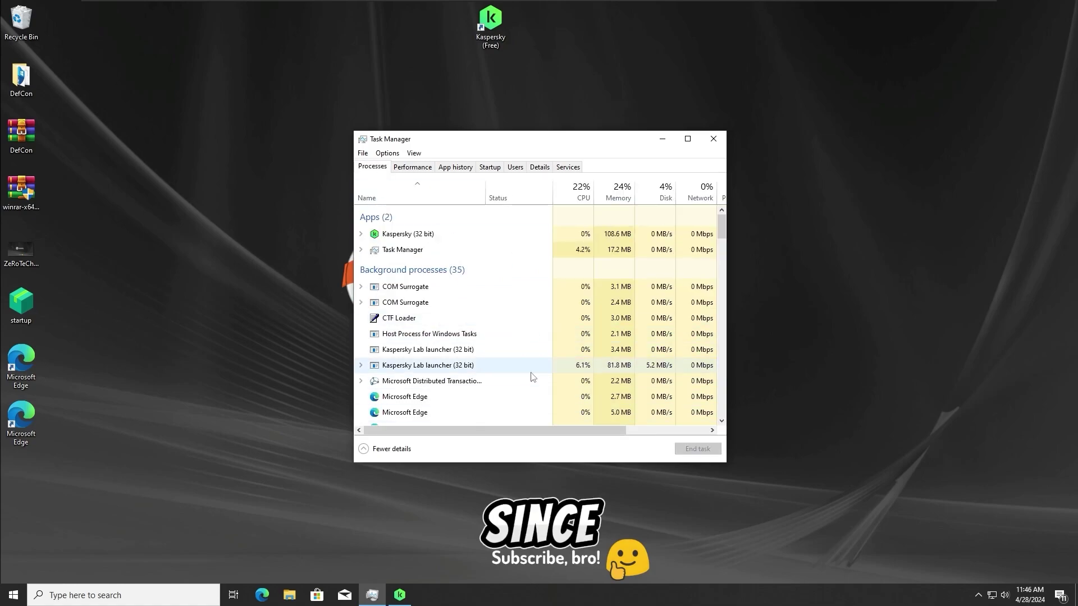
{"action": "scroll", "coordinate": [512, 373], "scroll_direction": "down", "scroll_amount": 6}
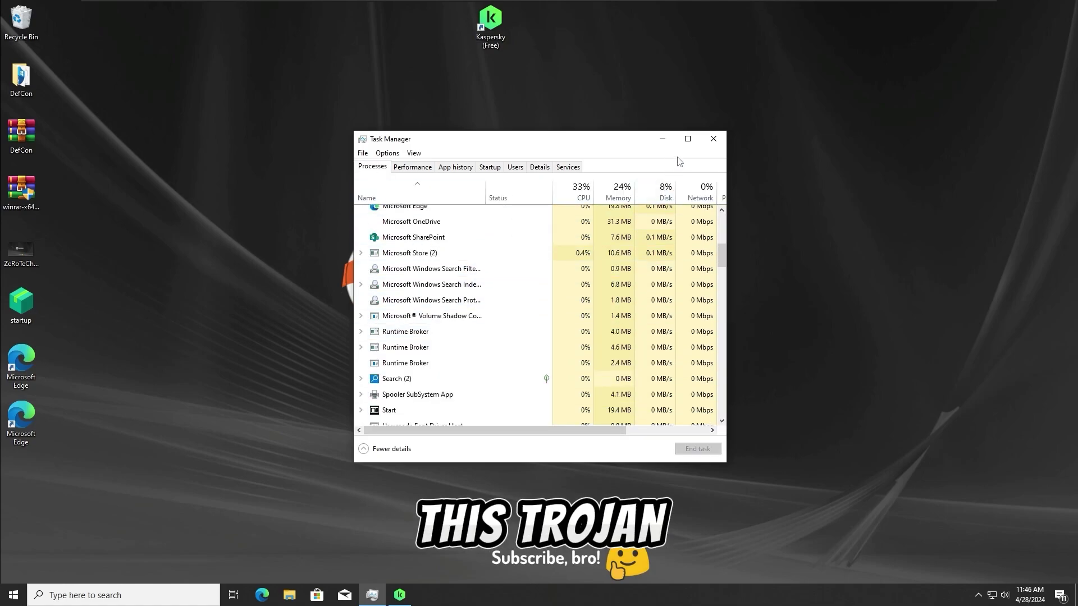
{"action": "left_click", "coordinate": [712, 139]}
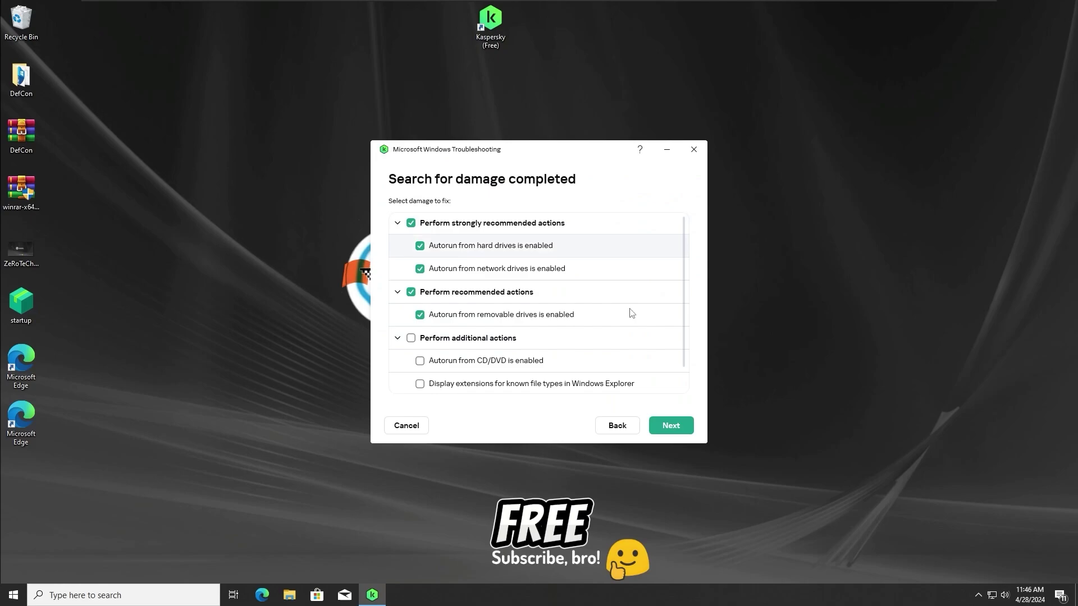
- Apply the preselected strongly recommended and recommended autorun fixes in Microsoft Windows Troubleshooting and close the Kaspersky window
{"action": "left_click", "coordinate": [665, 427]}
{"action": "left_click", "coordinate": [668, 427]}
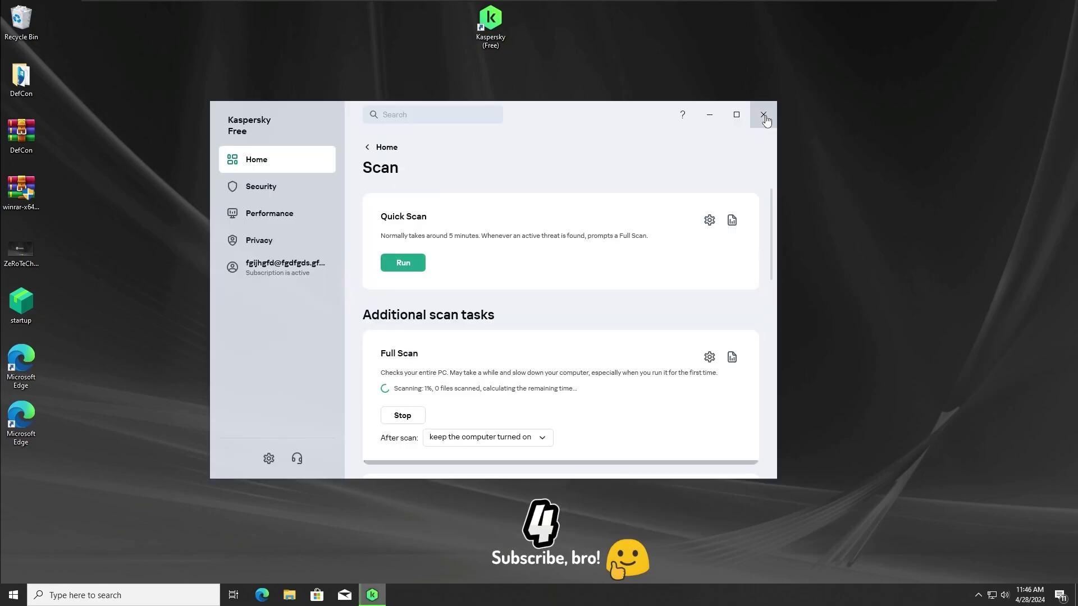
{"action": "left_click", "coordinate": [764, 115]}
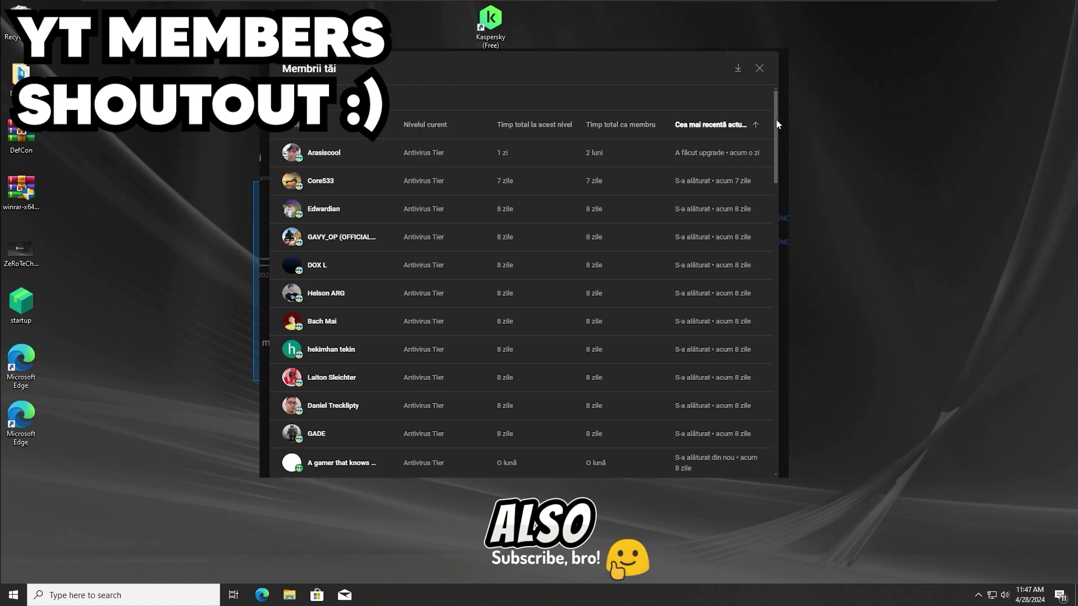
{"action": "left_click_drag", "start_coordinate": [776, 119], "coordinate": [788, 390]}
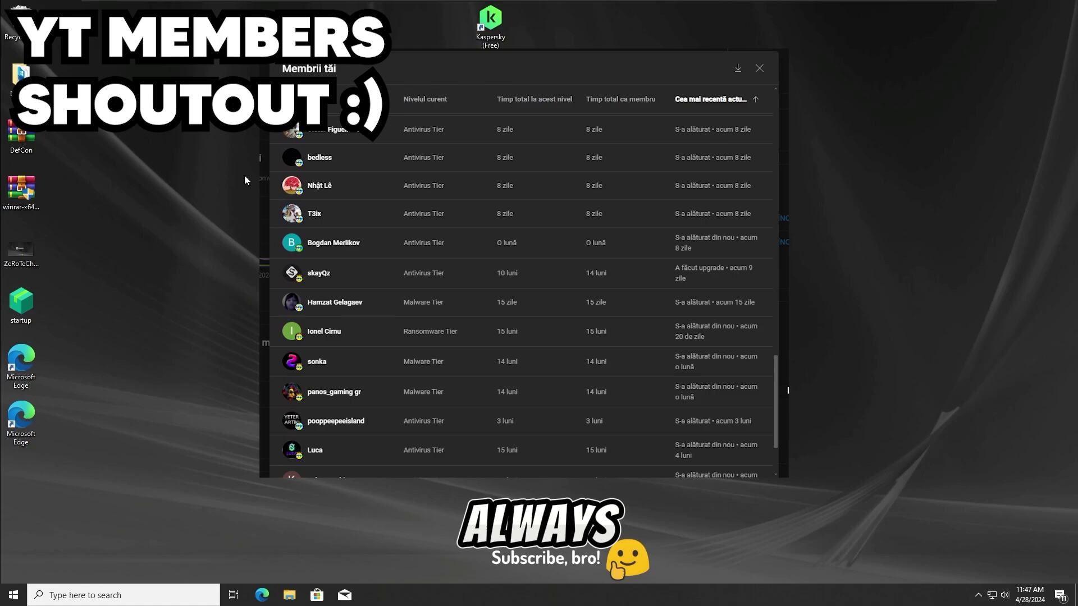
{"action": "left_click_drag", "start_coordinate": [240, 209], "coordinate": [505, 412]}
{"action": "left_click_drag", "start_coordinate": [843, 310], "coordinate": [730, 473]}
{"action": "left_click_drag", "start_coordinate": [792, 401], "coordinate": [730, 432]}
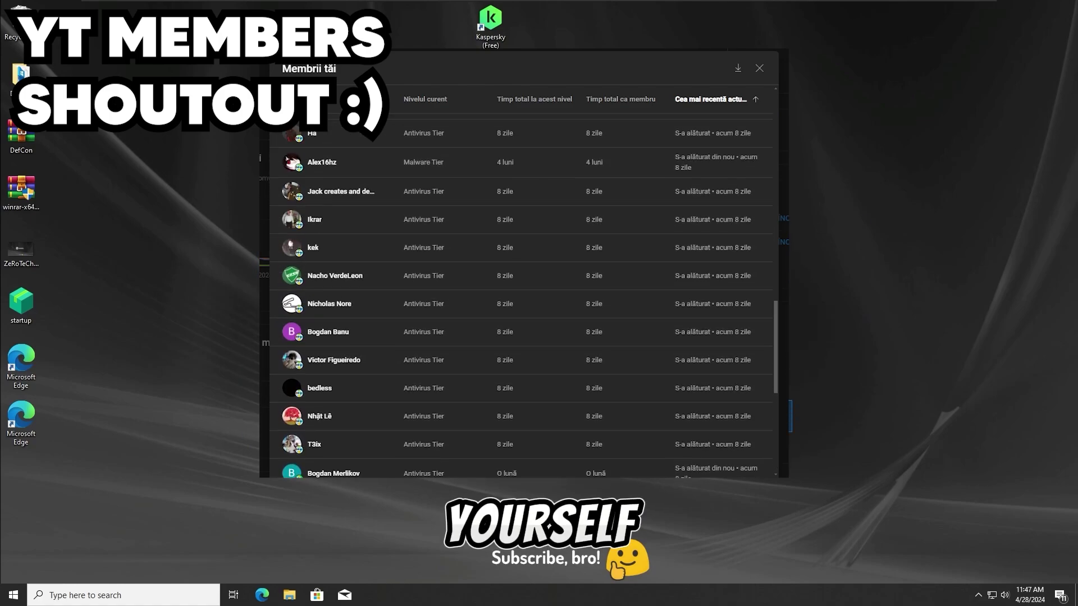
{"action": "left_click_drag", "start_coordinate": [232, 199], "coordinate": [393, 227]}
{"action": "left_click_drag", "start_coordinate": [191, 164], "coordinate": [336, 252]}
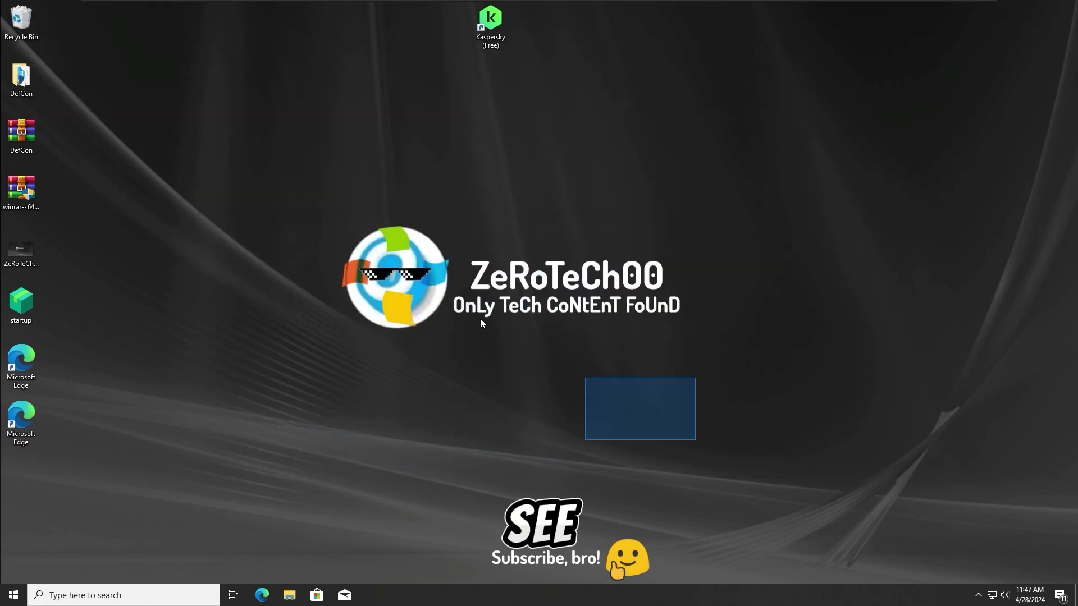